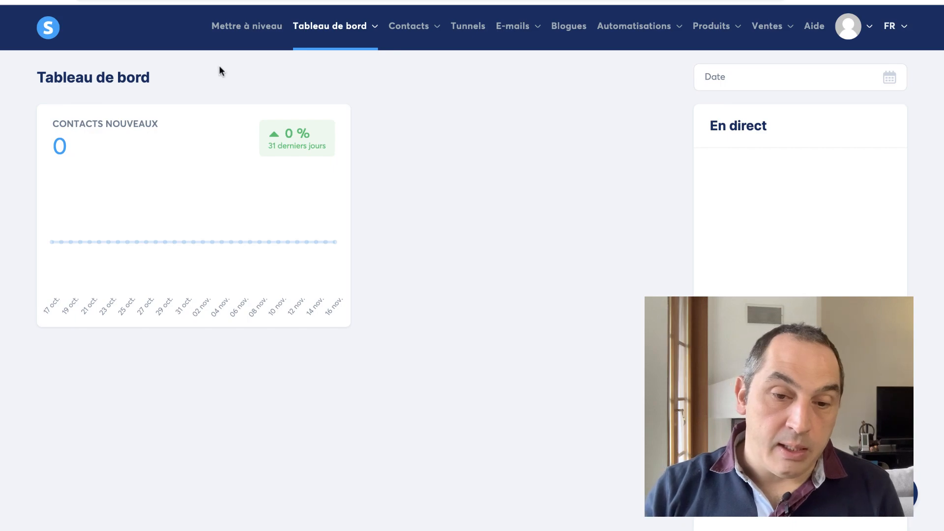
Open the marketplace and browse the list of affiliate offers
mouse_move(344, 30)
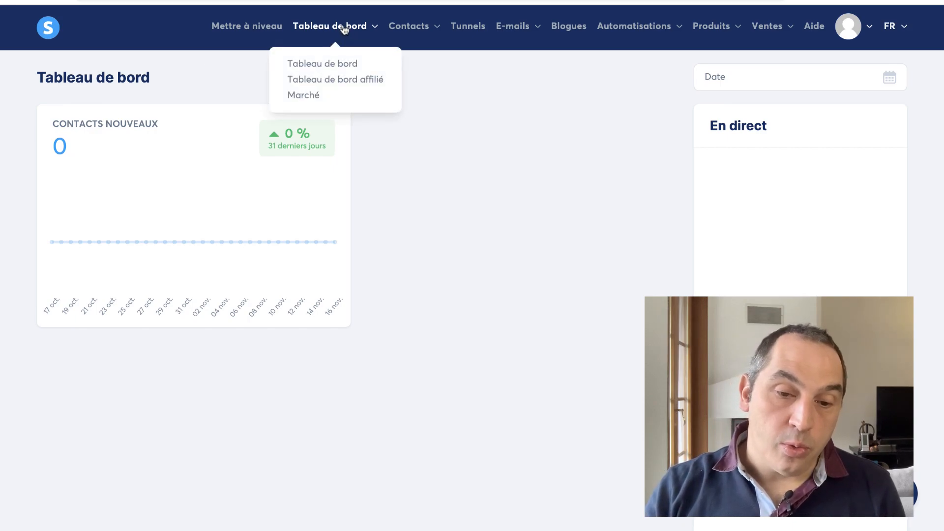
click(309, 98)
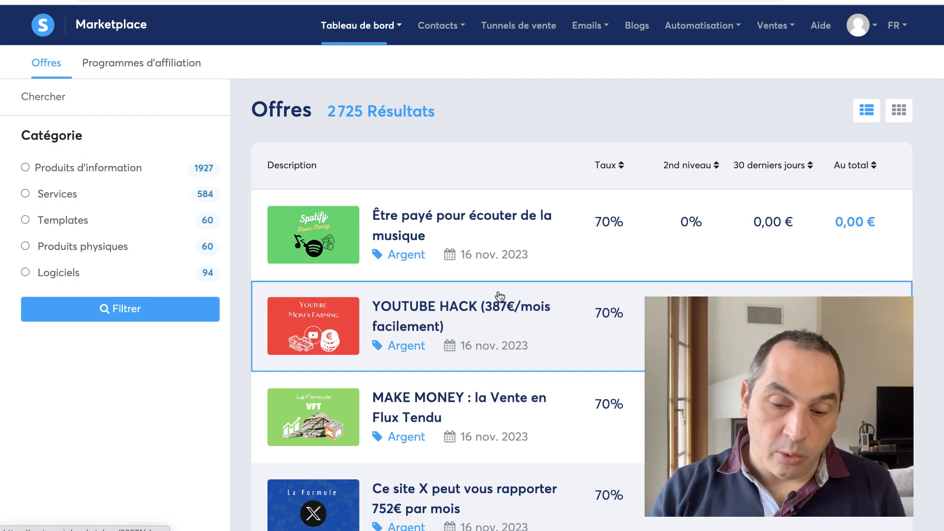
scroll(500, 296, down, 7)
scroll(500, 296, up, 5)
scroll(500, 296, up, 2)
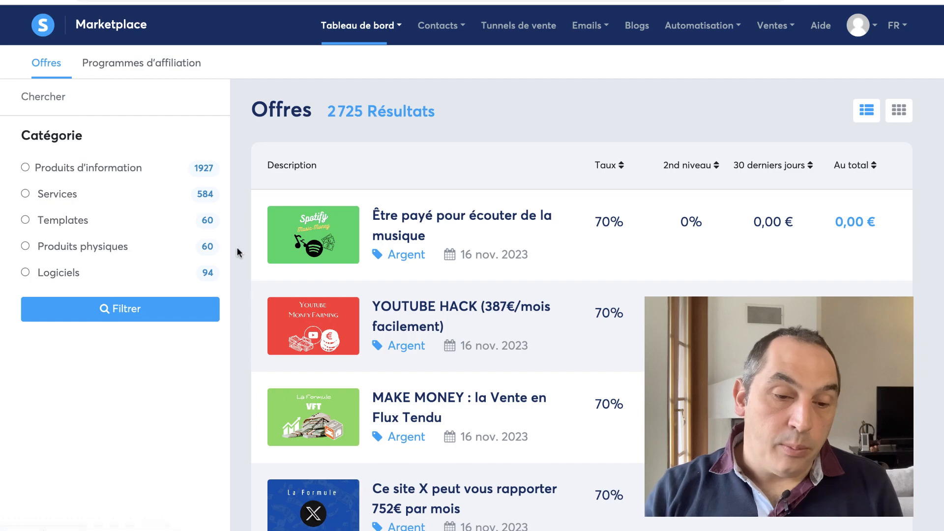
Filter the marketplace offers to the Argent subcategory of Produits d'information and look through the list
click(99, 168)
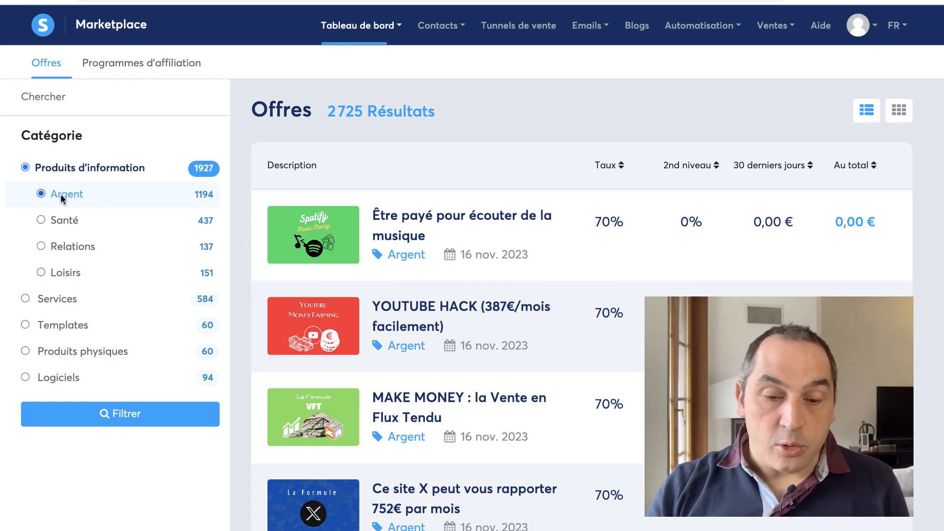
click(126, 416)
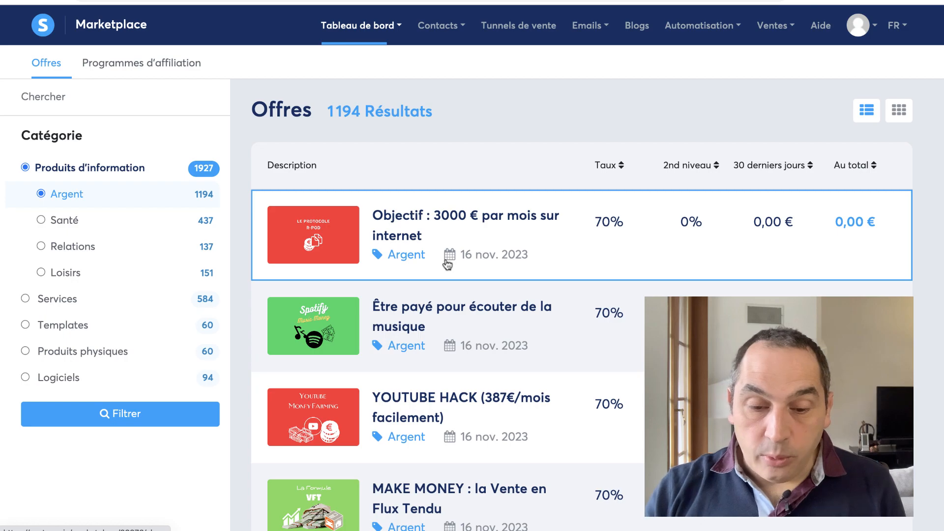
scroll(448, 263, down, 5)
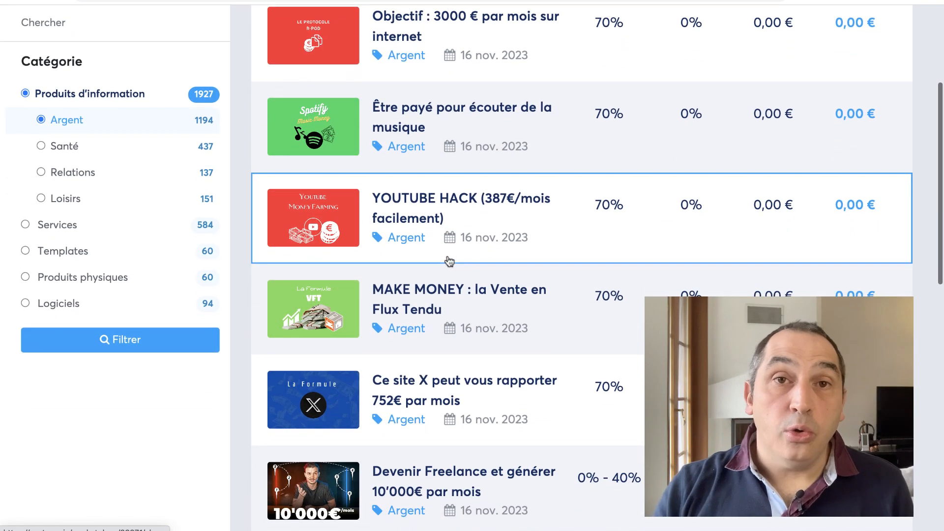
scroll(449, 261, down, 4)
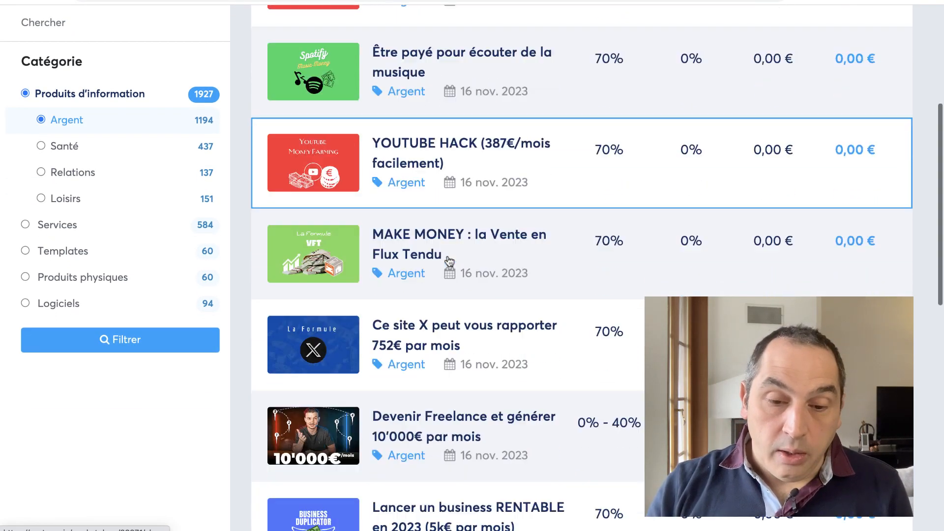
scroll(449, 260, up, 6)
scroll(449, 261, up, 3)
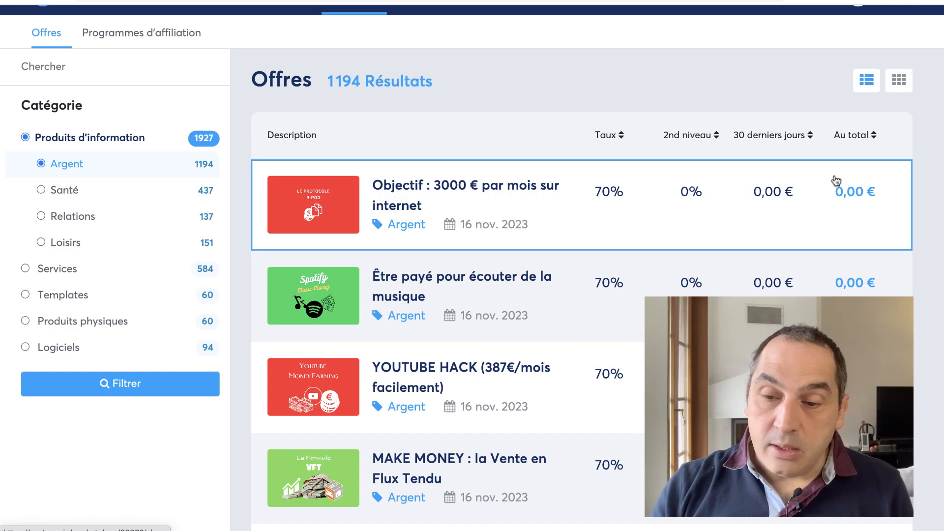
Sort the Argent offers by total commissions earned, highest first, and review the best-earning ones
click(874, 138)
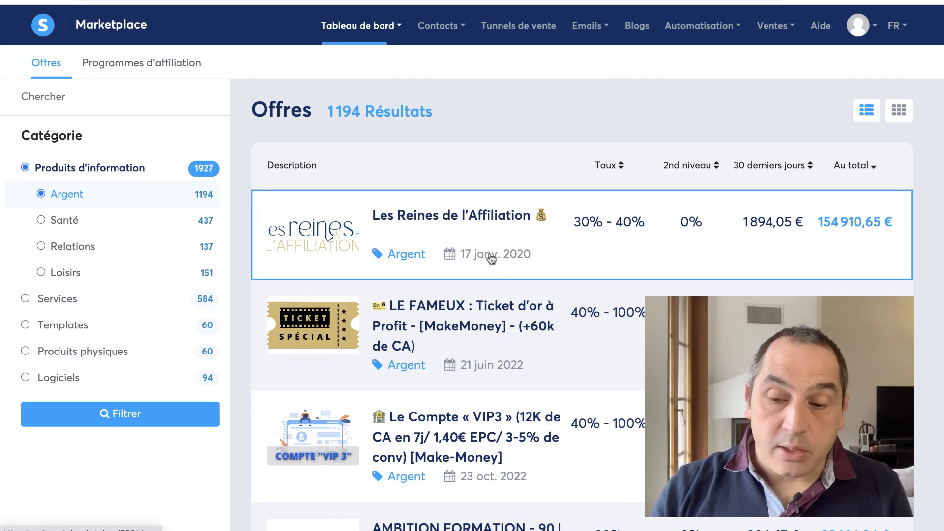
scroll(491, 255, down, 2)
scroll(491, 285, down, 3)
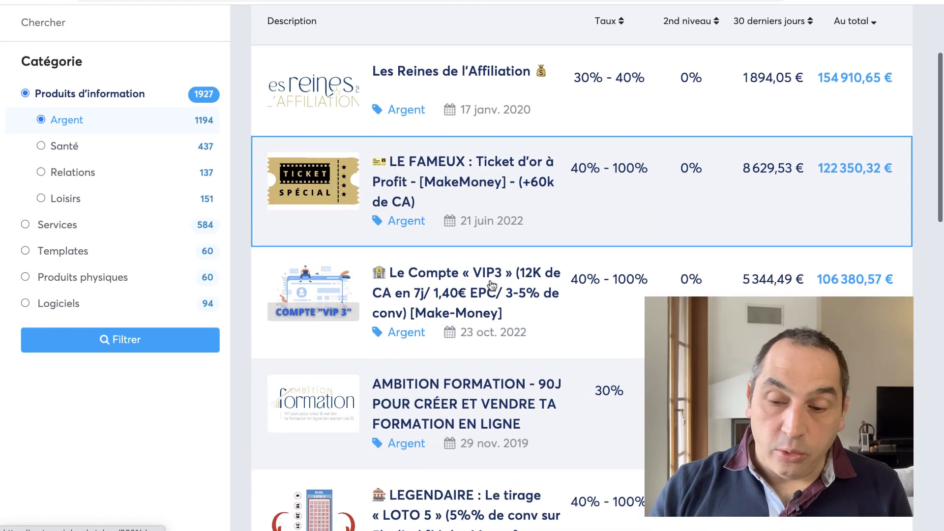
scroll(492, 285, down, 4)
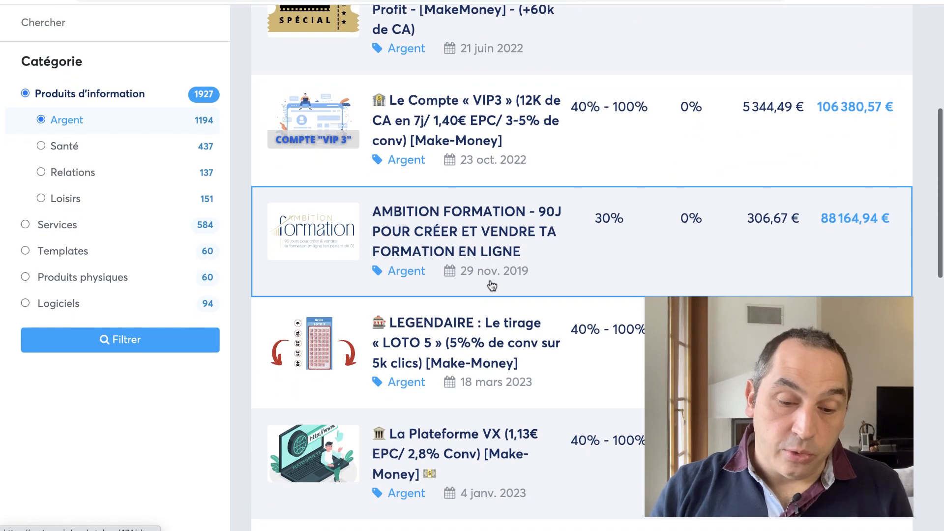
scroll(491, 285, down, 1)
scroll(487, 276, up, 10)
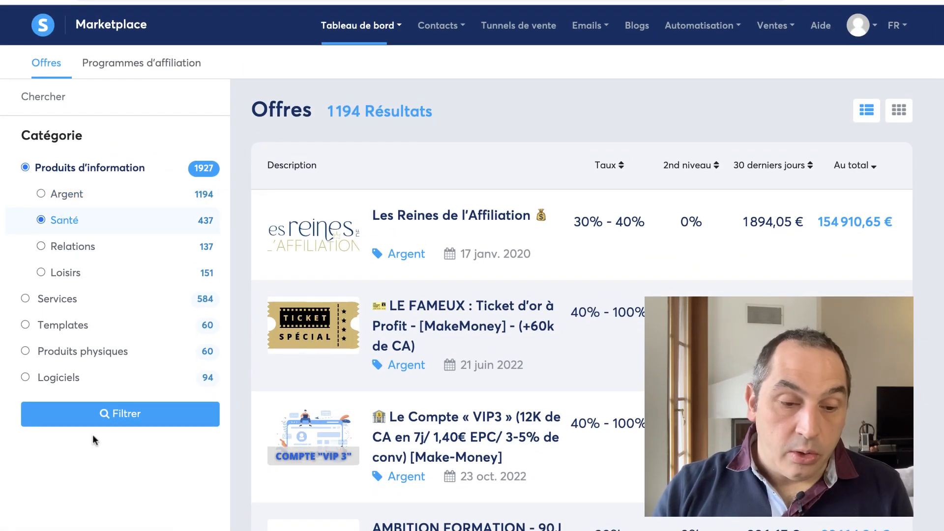
Filter the offers to the Santé subcategory and sort them by total commissions earned, highest first
click(118, 421)
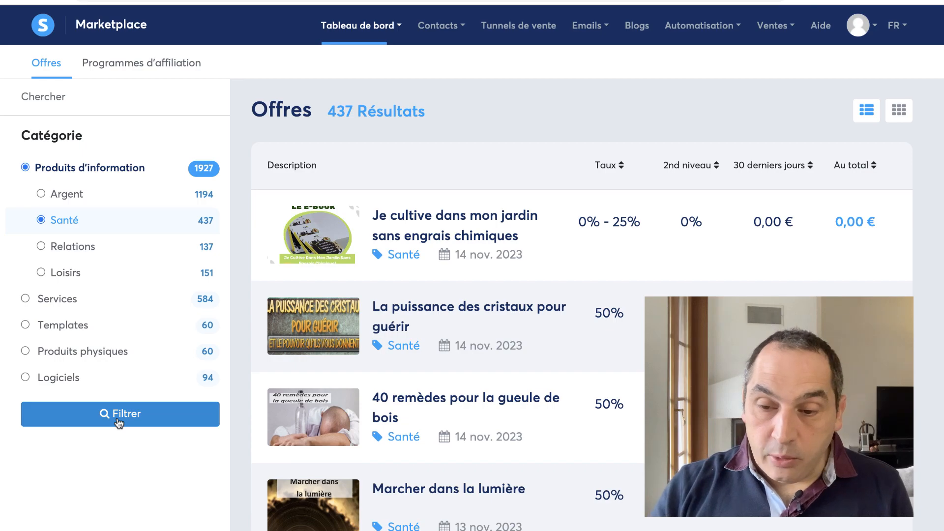
click(873, 167)
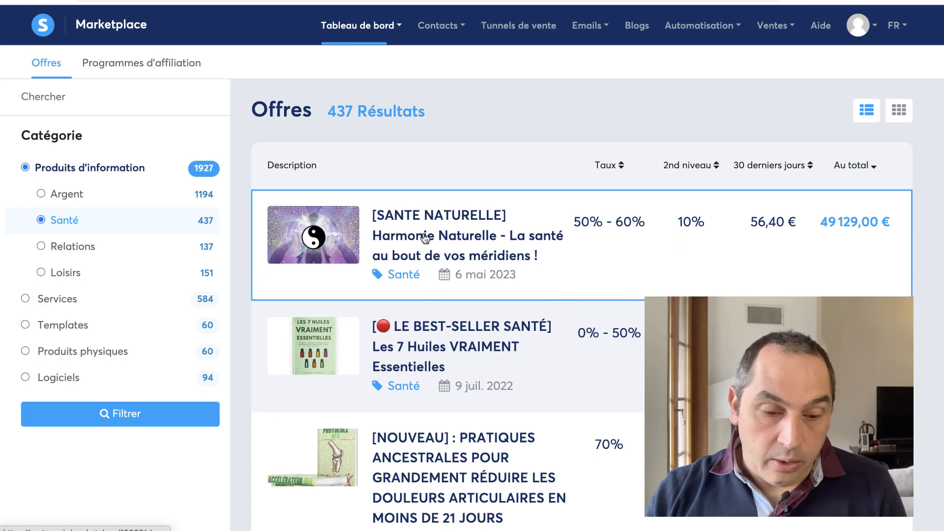
Open the [SANTE NATURELLE] Harmonie Naturelle offer and examine its commission rates, seller details, payment terms, funnel structure and promotional resources
click(391, 230)
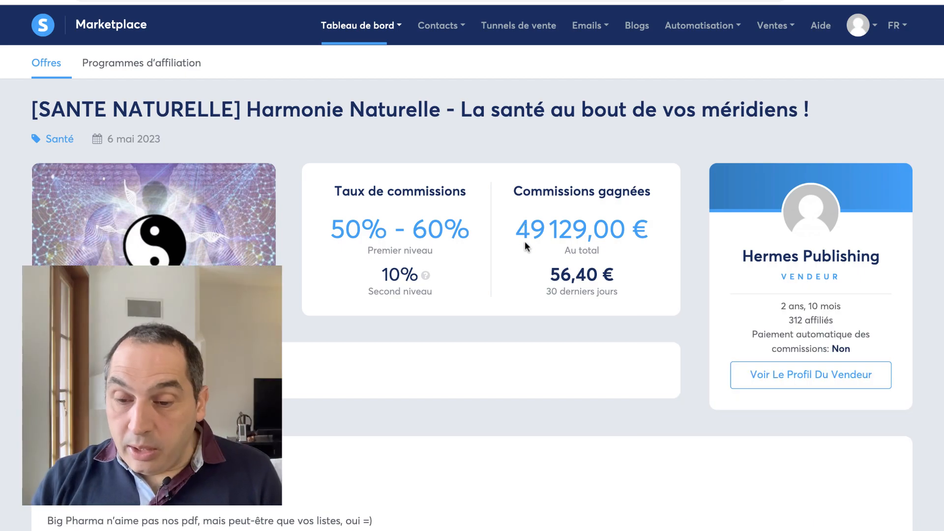
scroll(546, 300, down, 1)
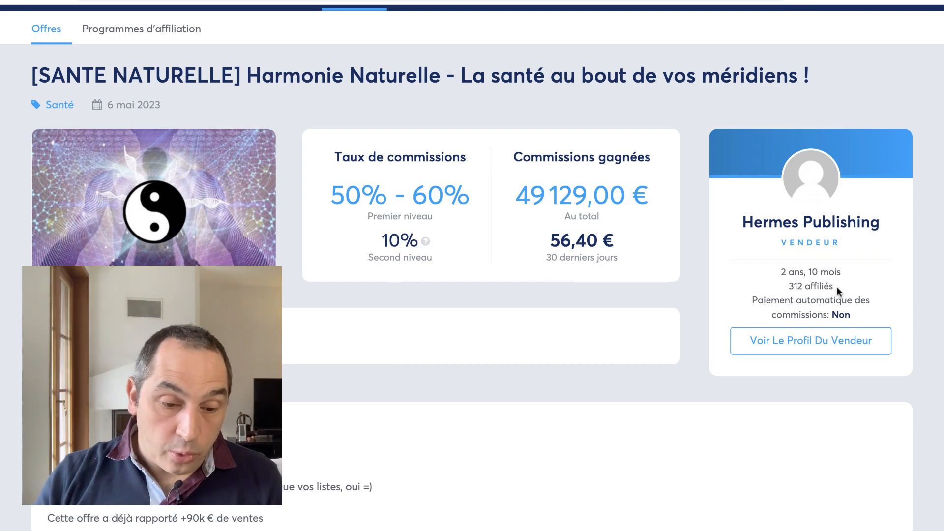
scroll(472, 311, down, 3)
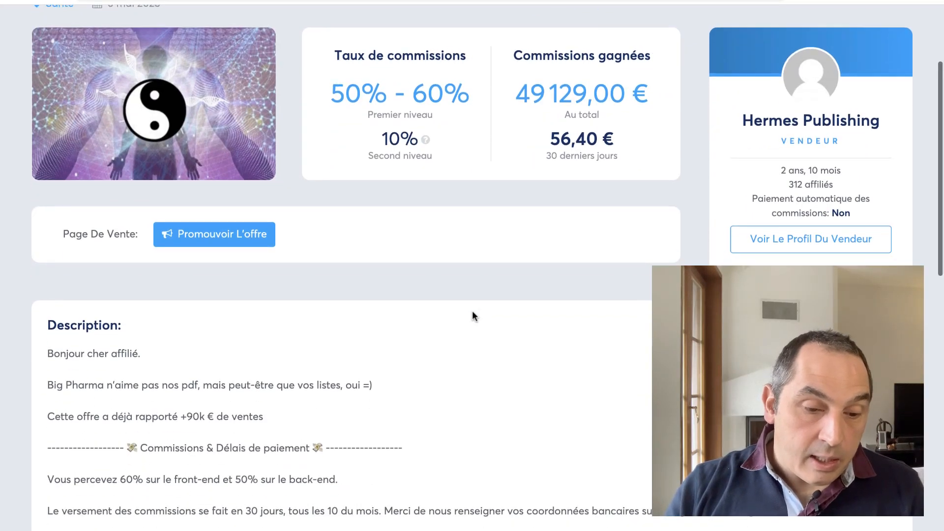
scroll(472, 315, down, 1)
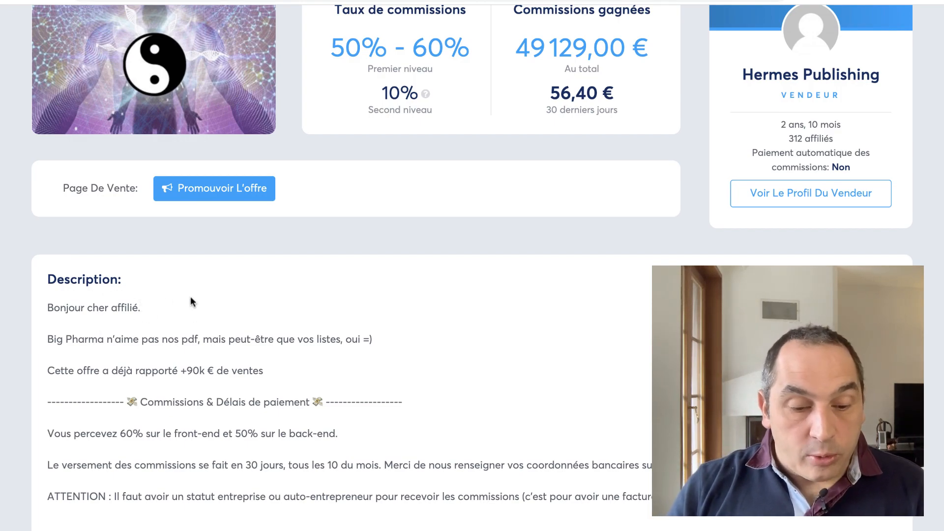
scroll(191, 298, down, 2)
scroll(191, 298, down, 1)
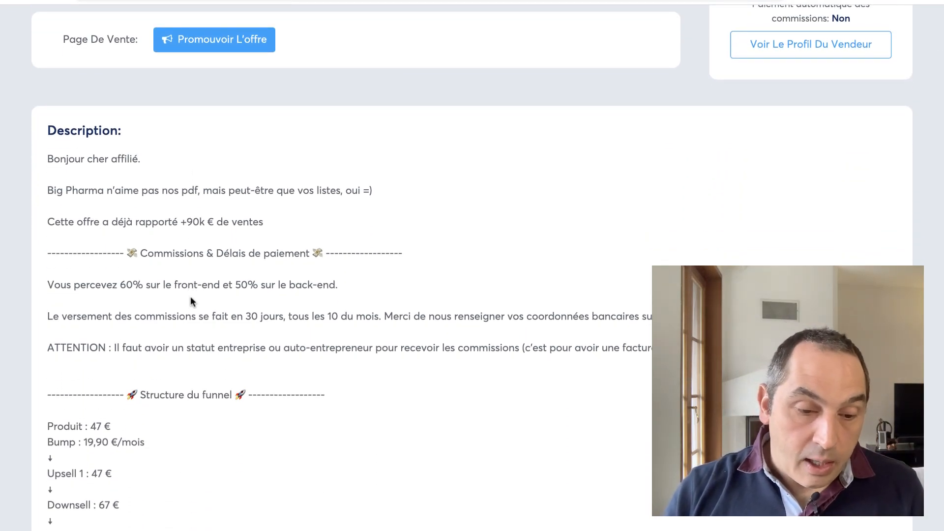
scroll(190, 298, down, 3)
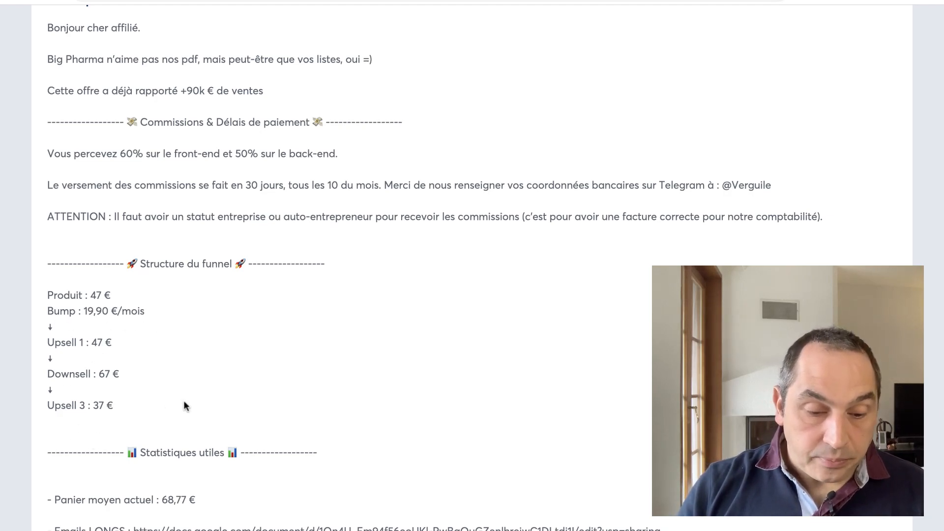
scroll(182, 395, down, 5)
scroll(183, 396, down, 2)
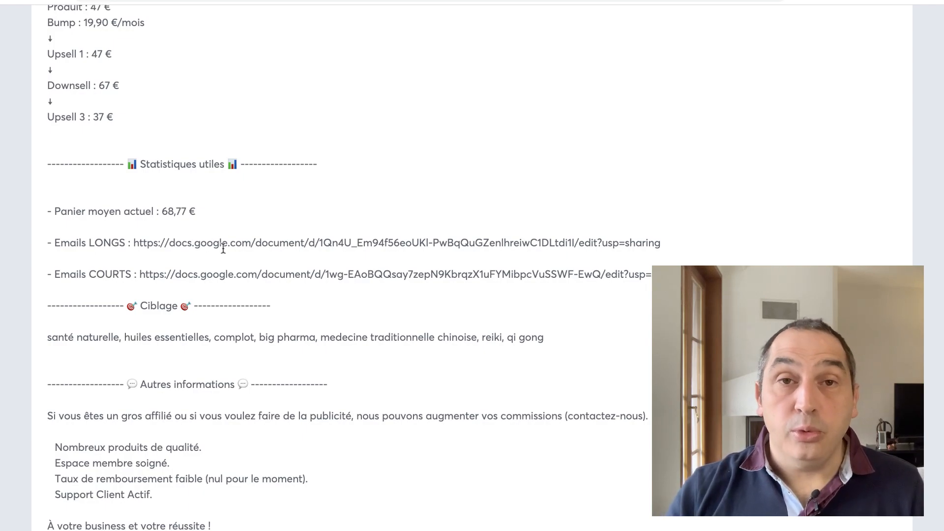
scroll(223, 248, down, 1)
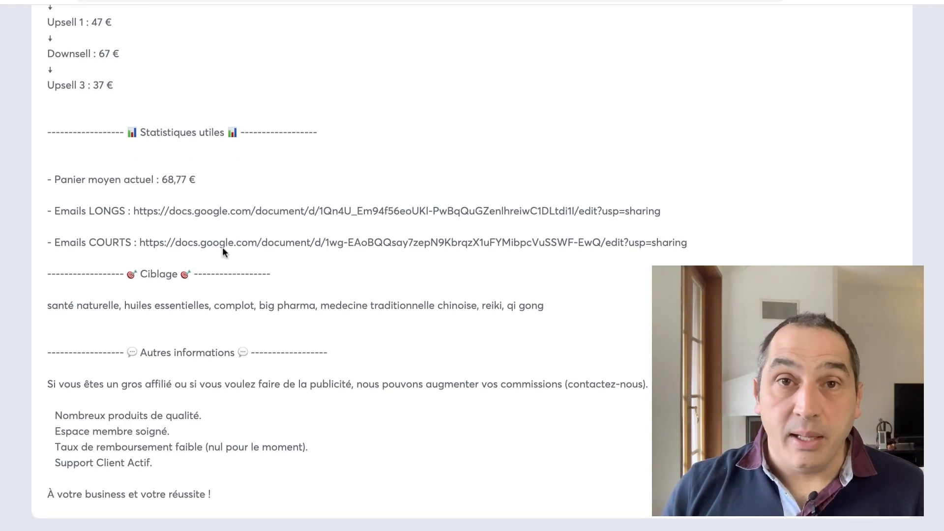
scroll(222, 252, up, 10)
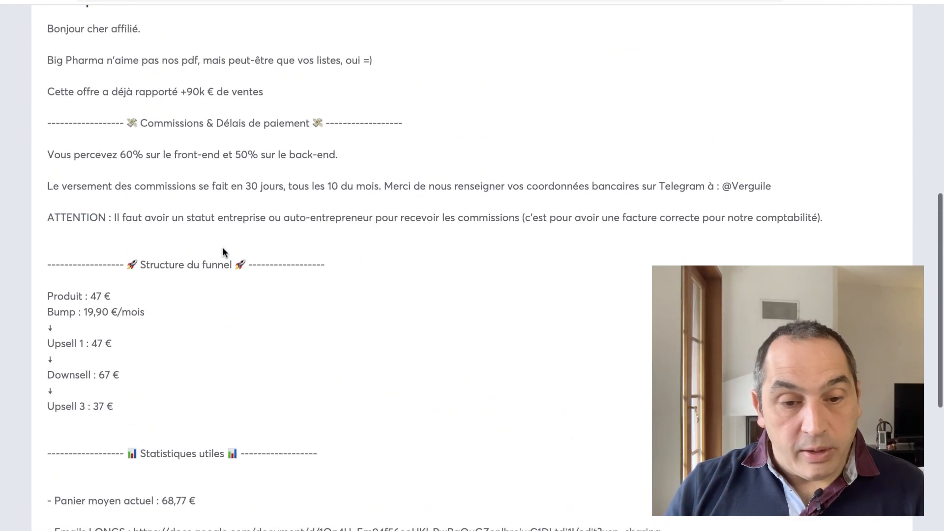
scroll(220, 185, up, 3)
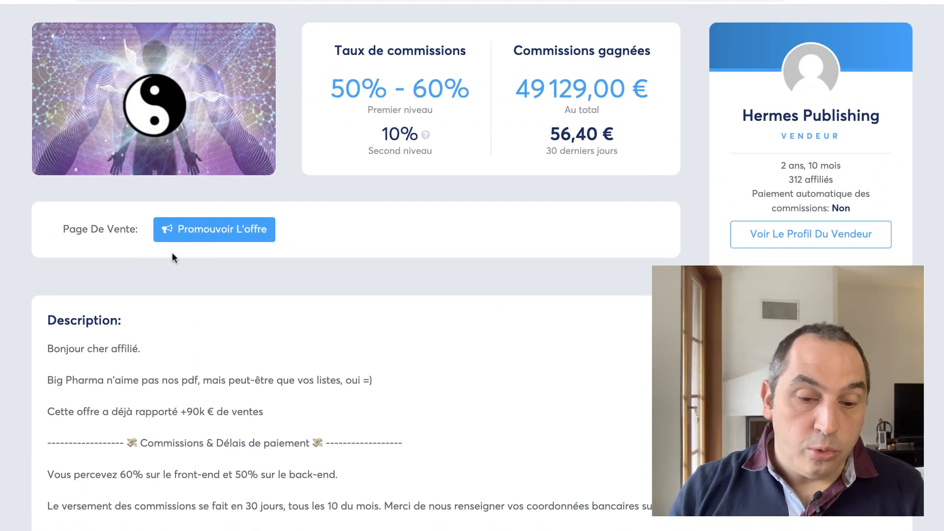
Open the Harmonie Naturelle offer's sales page for promotion and highlight the affiliate identifier in its web address
click(217, 229)
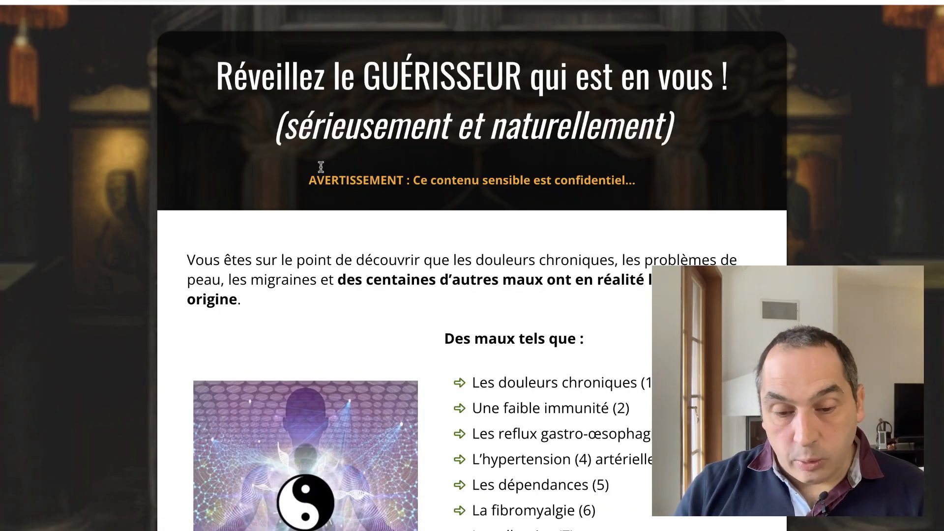
scroll(386, 181, down, 4)
scroll(386, 181, up, 3)
scroll(386, 186, up, 2)
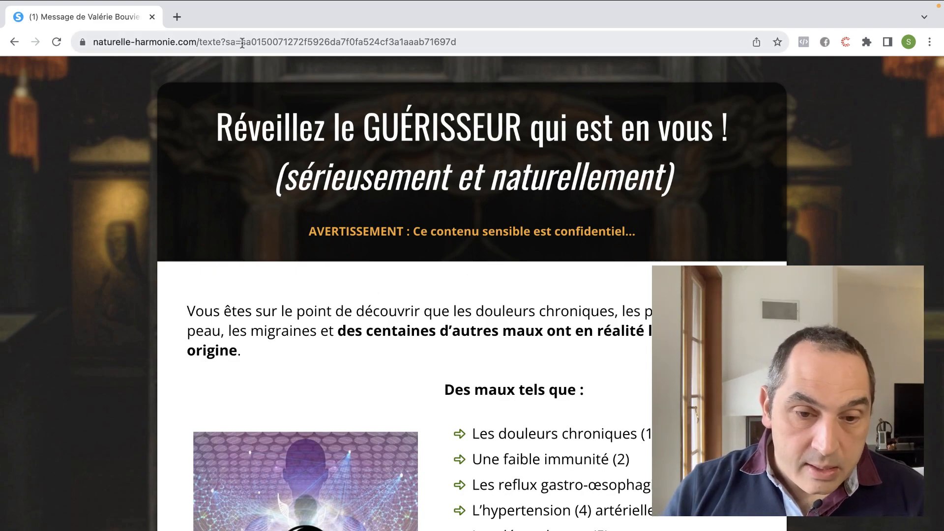
drag(242, 43, 457, 41)
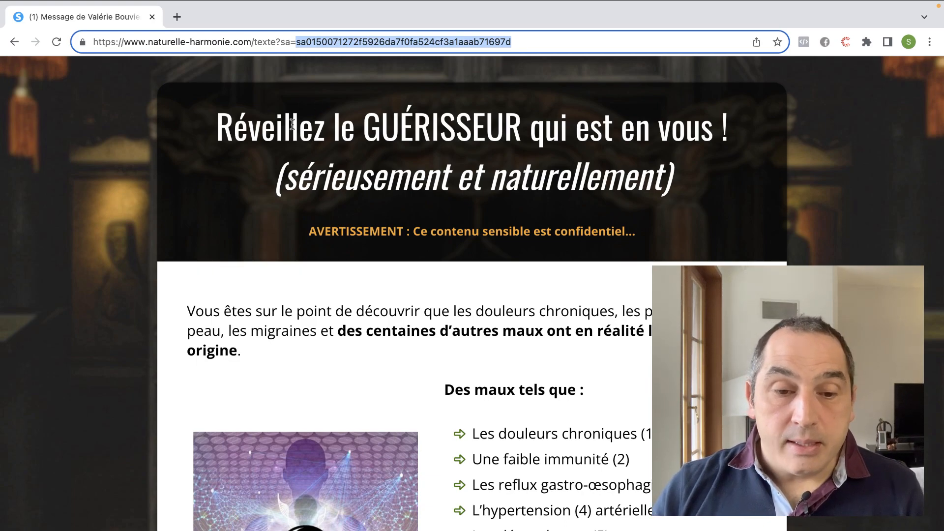
click(530, 42)
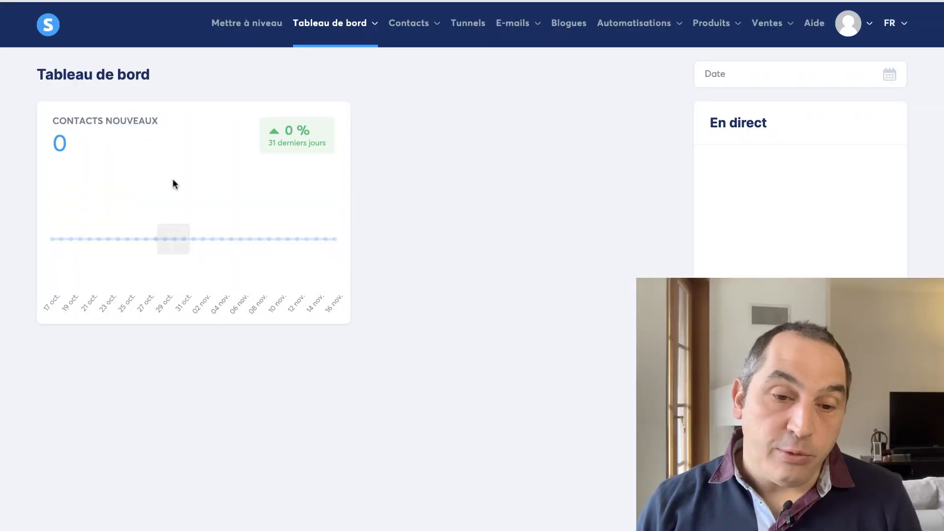
Open the systeme.io plan upgrade page and examine the limits of the Gratuit plan against the paid plans
click(250, 30)
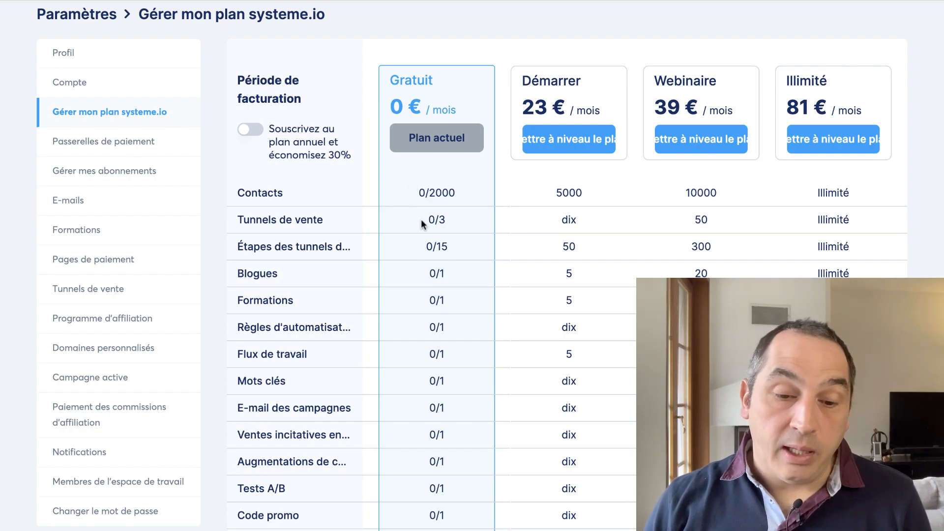
scroll(421, 220, down, 1)
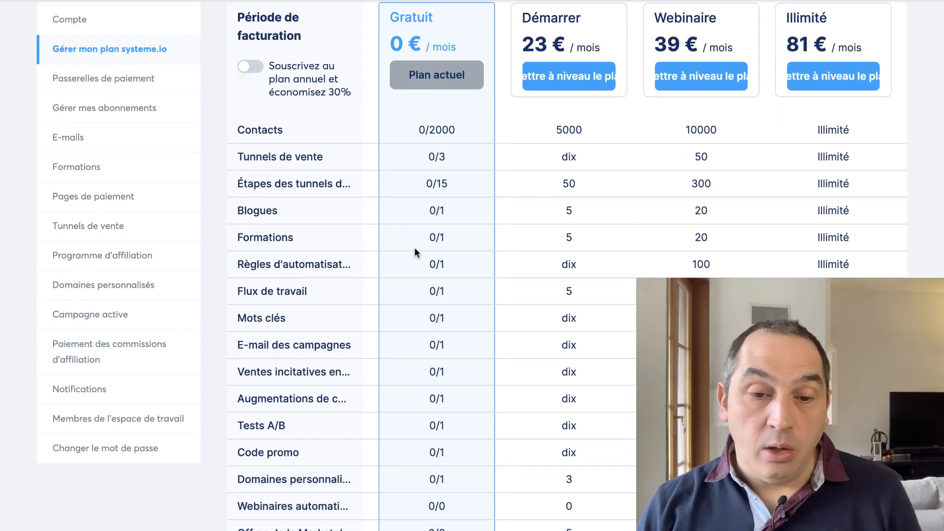
scroll(414, 247, up, 2)
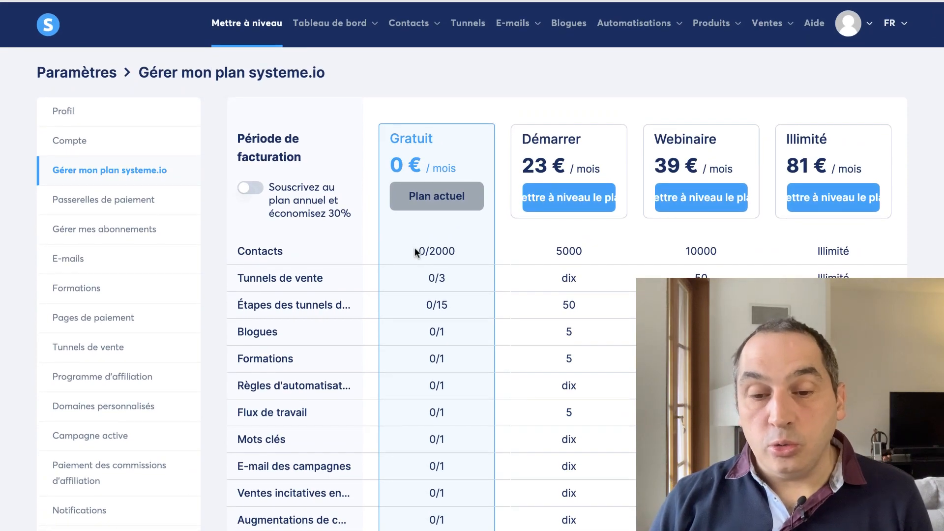